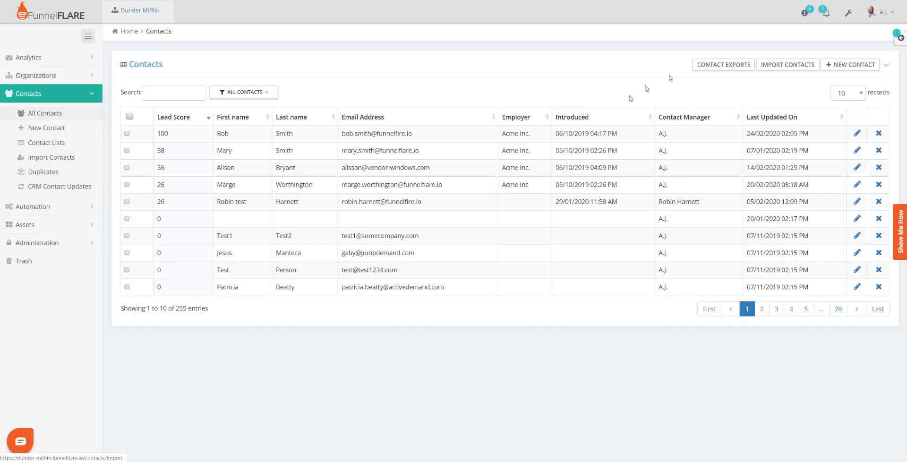
Step: Start a contact import from an uploaded file and upload recentexport.csv as the source
click(243, 92)
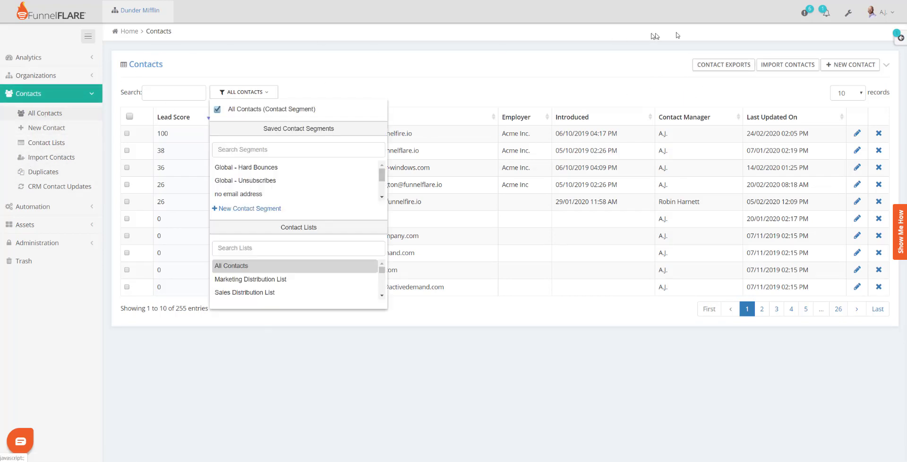
click(677, 35)
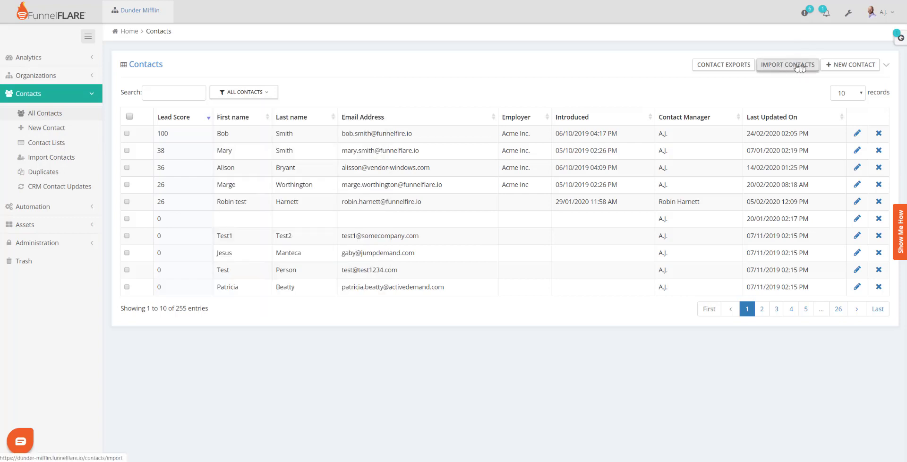
click(798, 67)
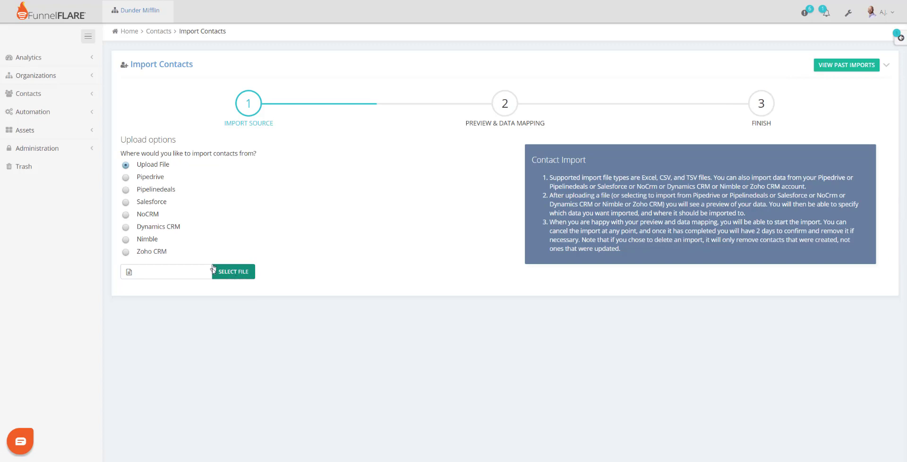
click(229, 273)
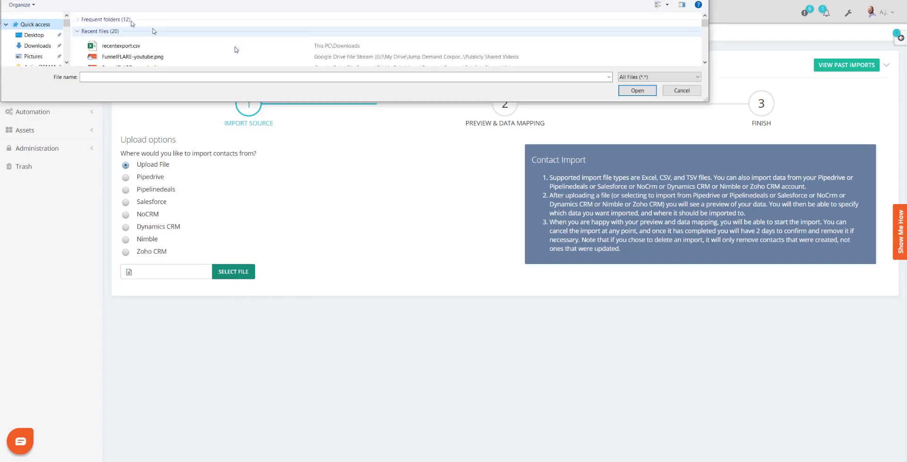
click(132, 47)
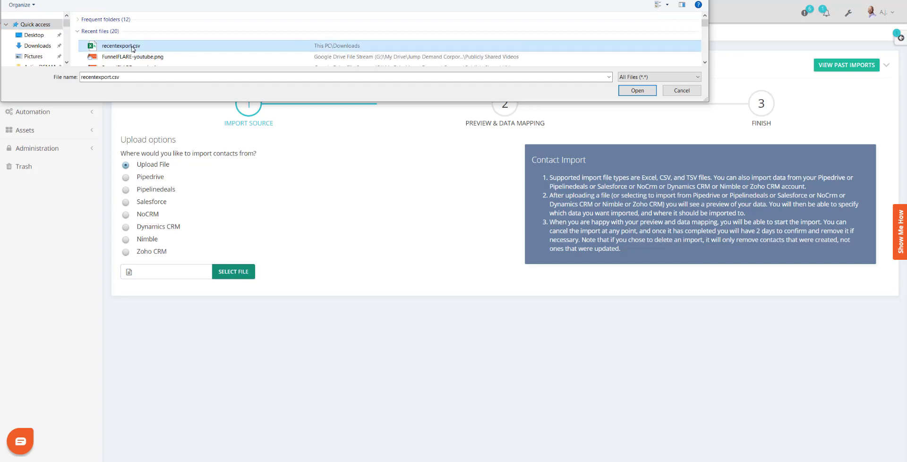
click(639, 91)
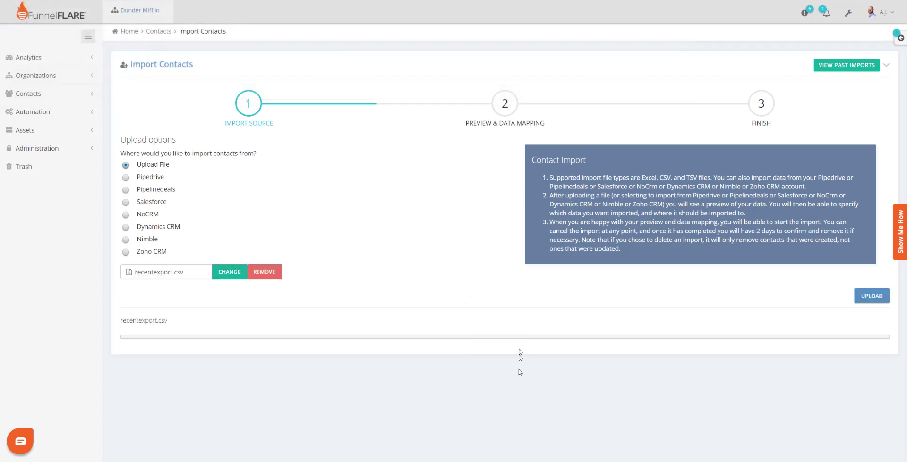
click(873, 297)
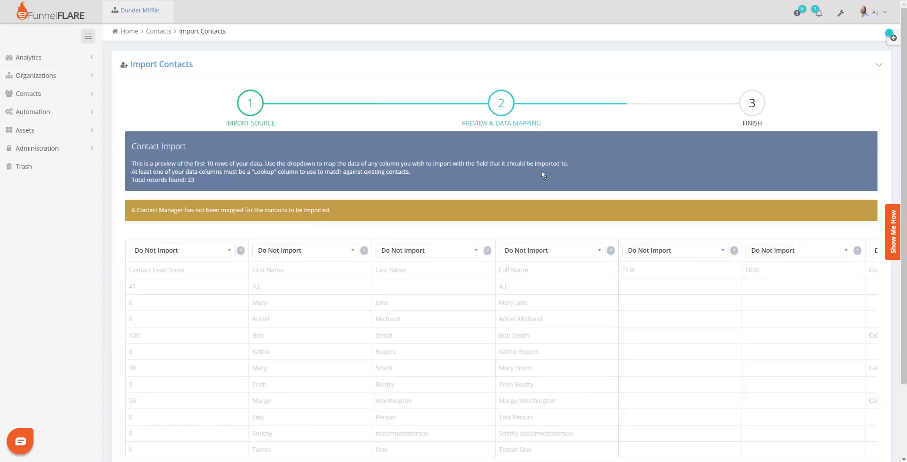
Step: Check the import preview's columns and exclude the first row from the import
scroll(542, 175, down, 3)
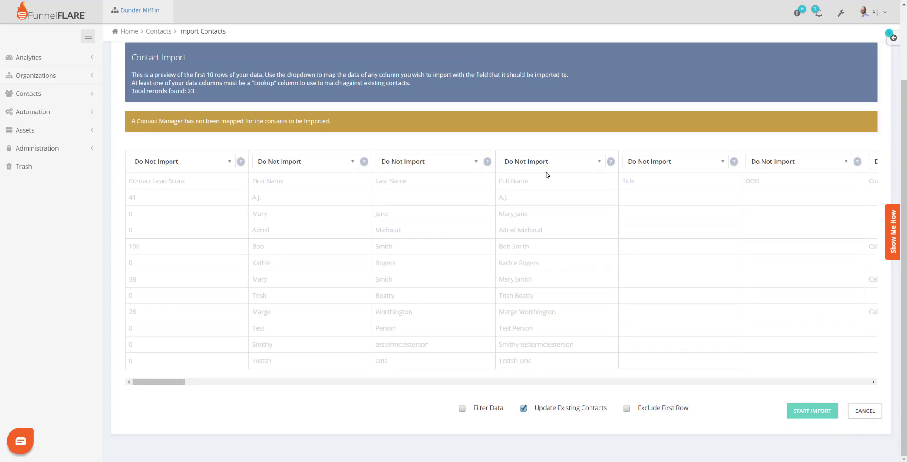
drag(247, 83, 264, 85)
drag(155, 383, 684, 432)
click(626, 408)
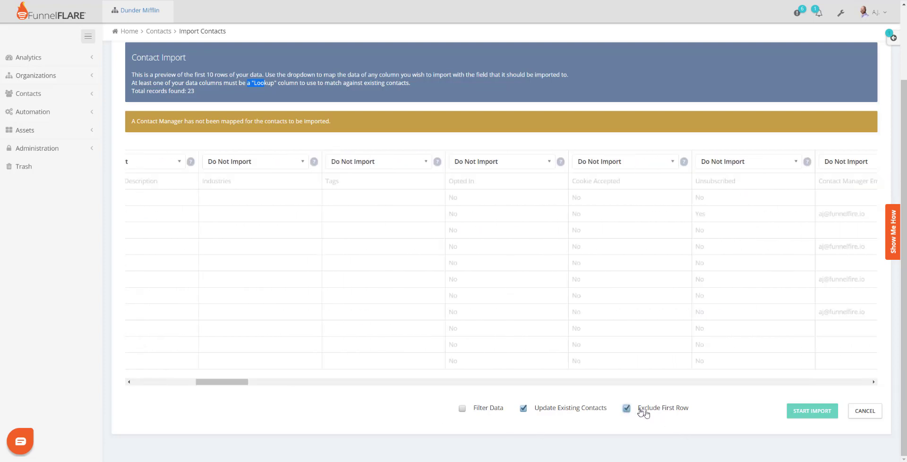
Step: Map the Full Name column to the Full Name field and enable updating of its values
drag(222, 381, 125, 391)
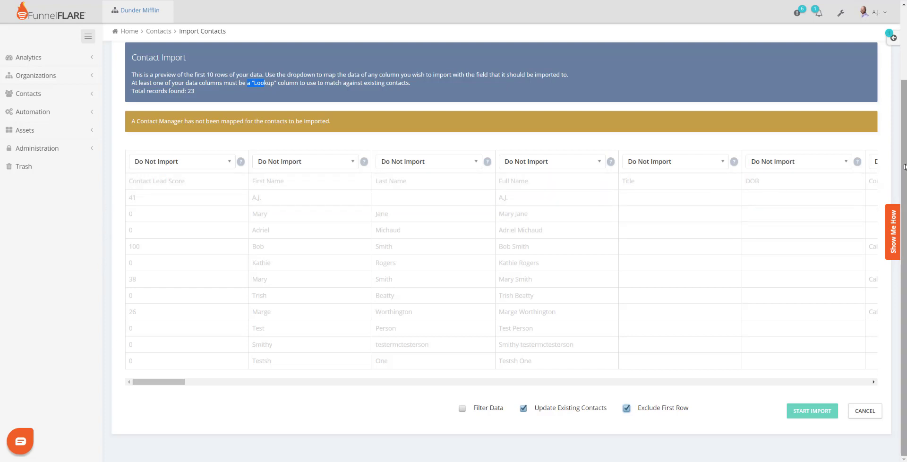
click(541, 162)
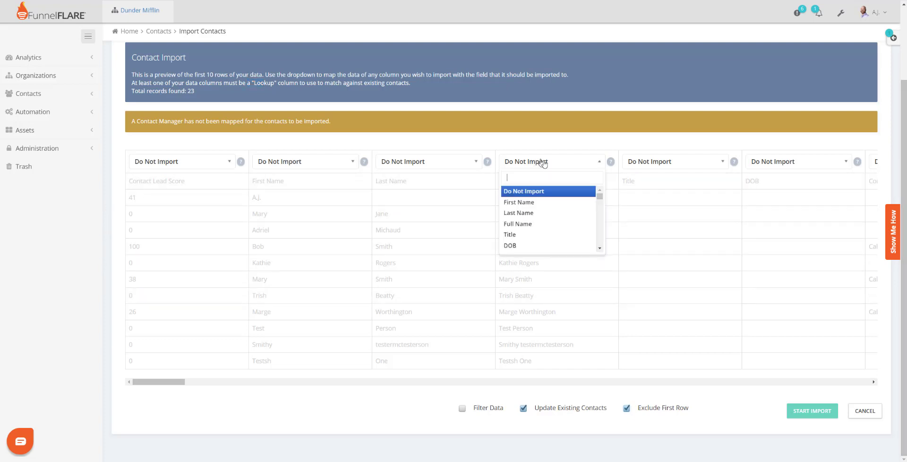
text(fu)
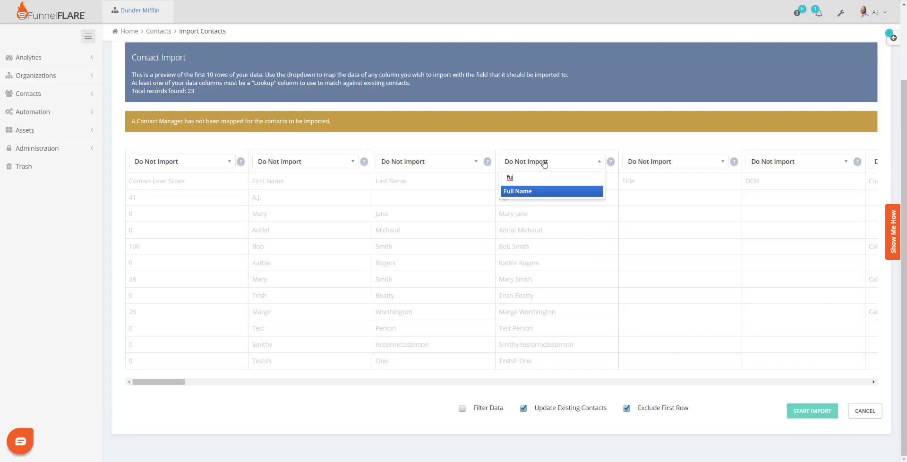
key(Return)
click(544, 164)
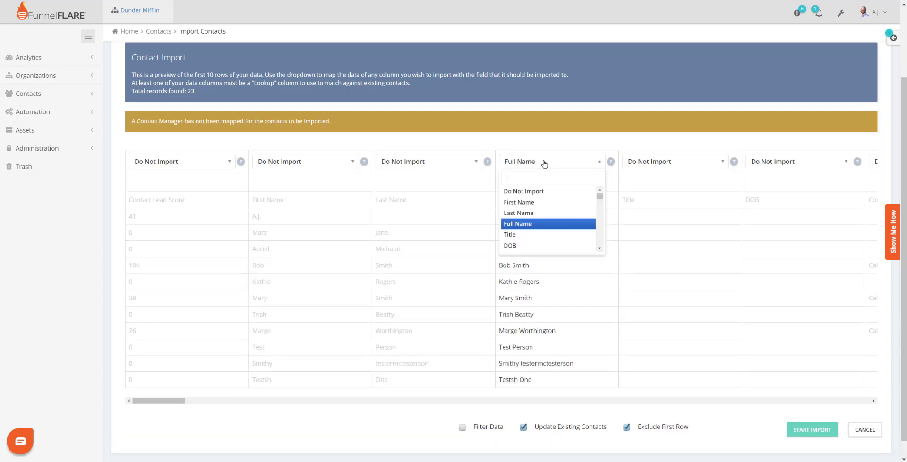
click(544, 164)
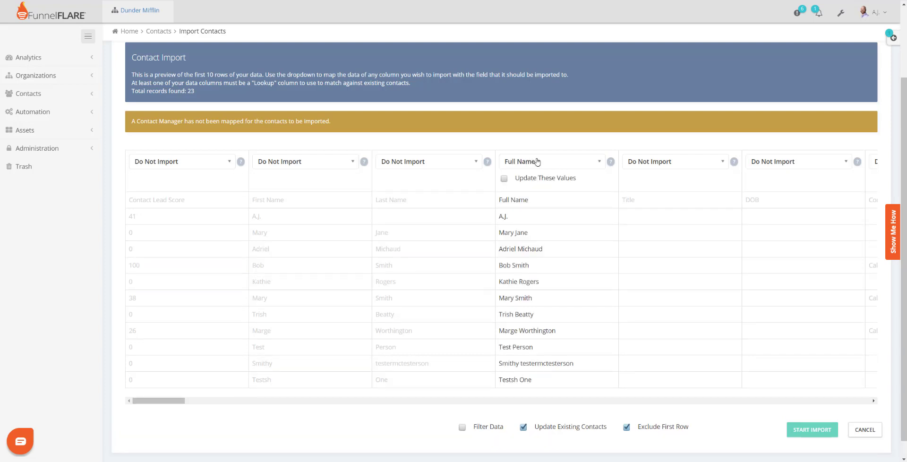
click(537, 161)
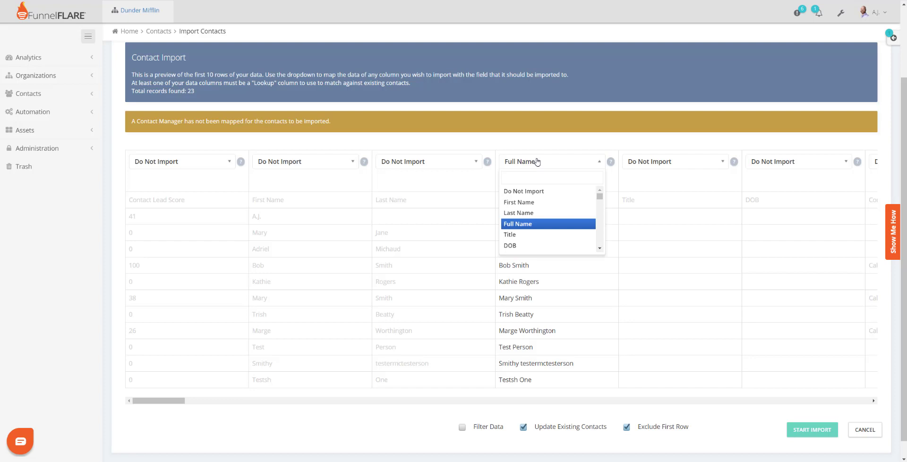
click(537, 162)
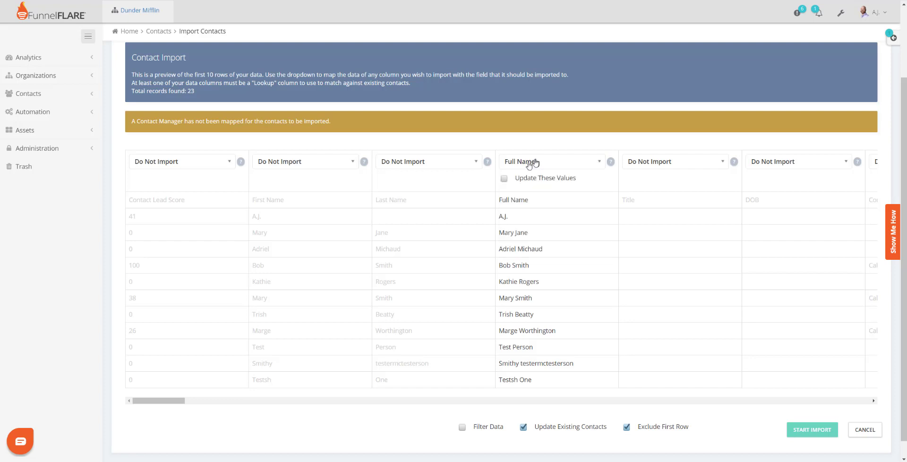
click(504, 178)
Step: Find the Email Address column by searching the page for "email" and map it to Email Address (Lookup Column)
drag(167, 400, 233, 405)
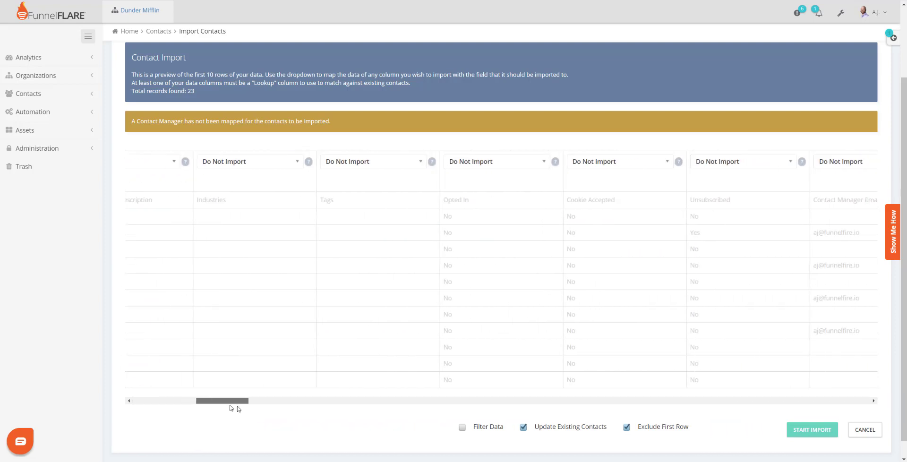
key(ctrl+f)
text(email)
click(521, 162)
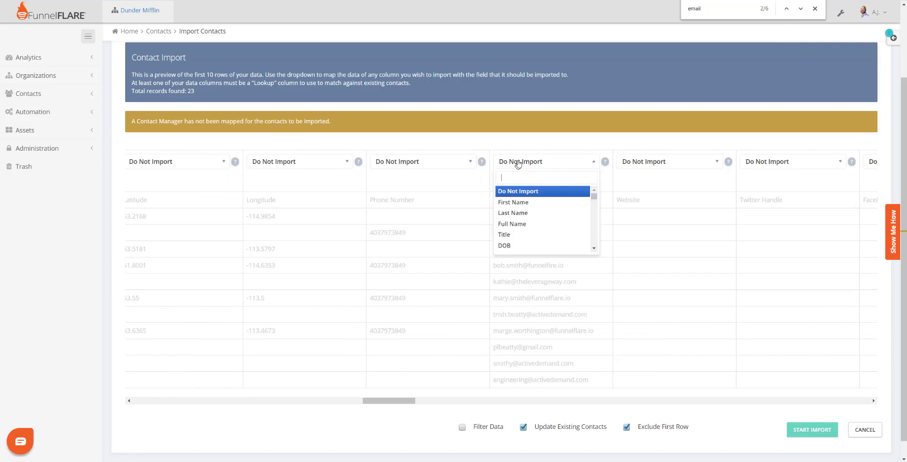
text(email)
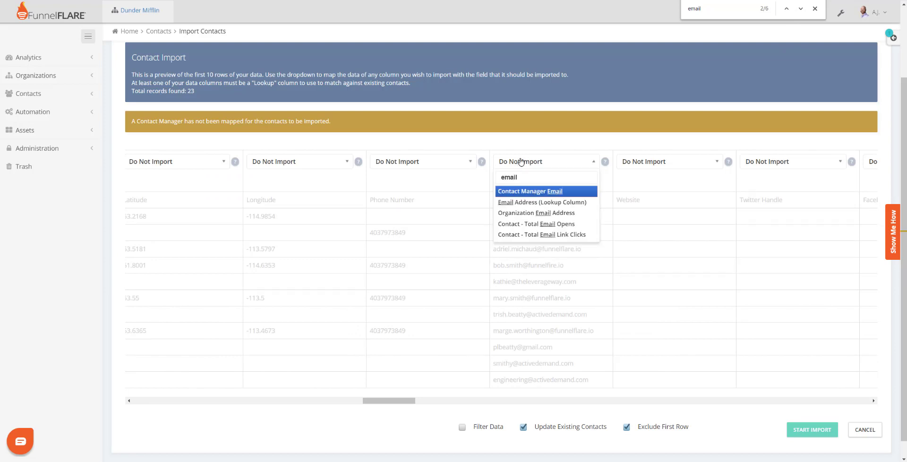
key(Down)
key(Return)
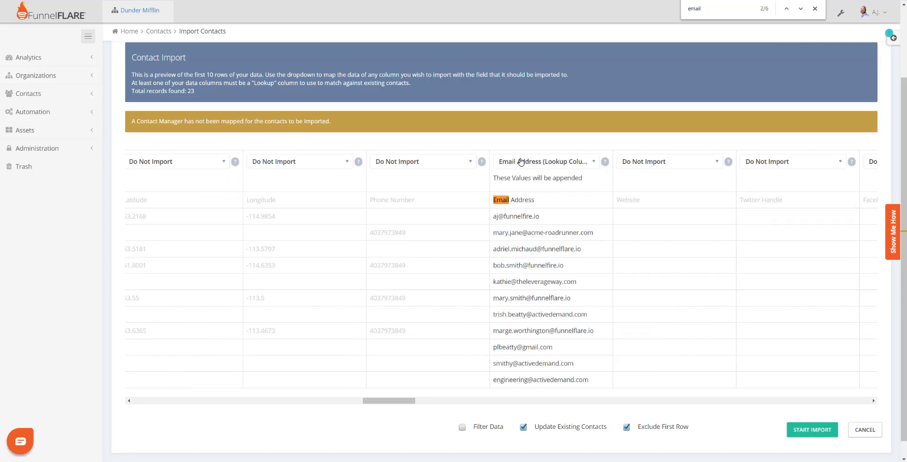
Step: Map the Contact Manager Email column to the Contact Manager Email field and enable updating of its values
drag(387, 401, 256, 402)
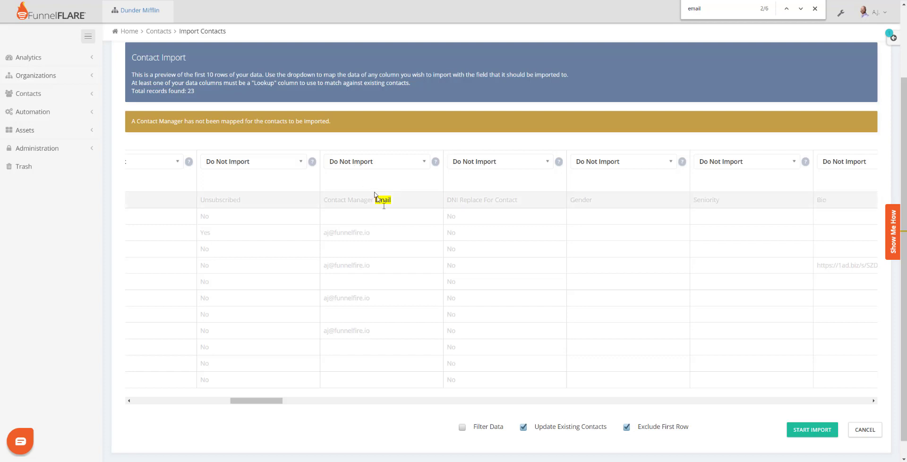
click(348, 161)
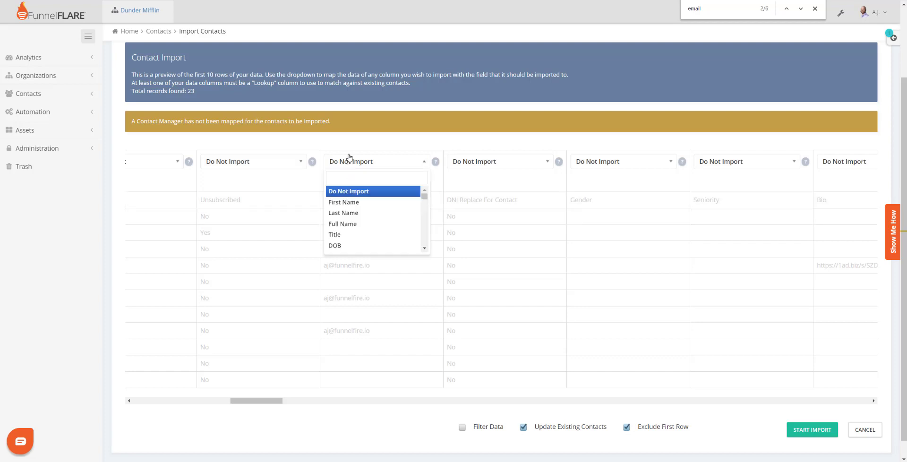
text(contact man)
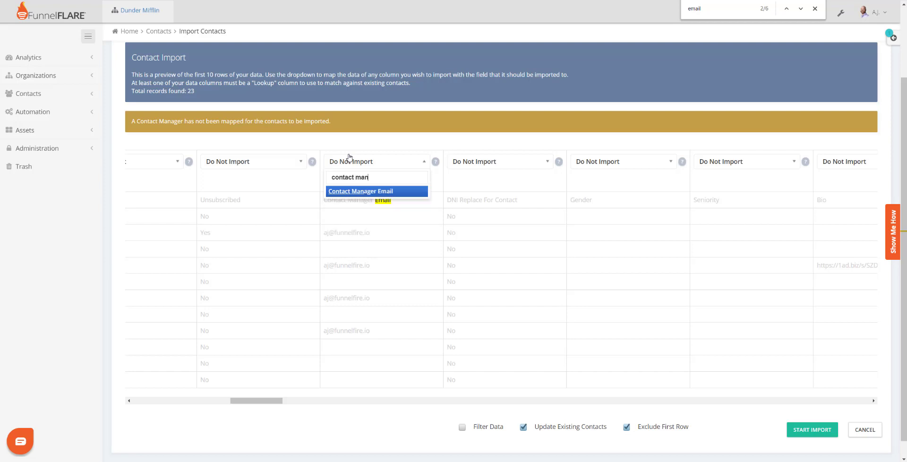
key(Return)
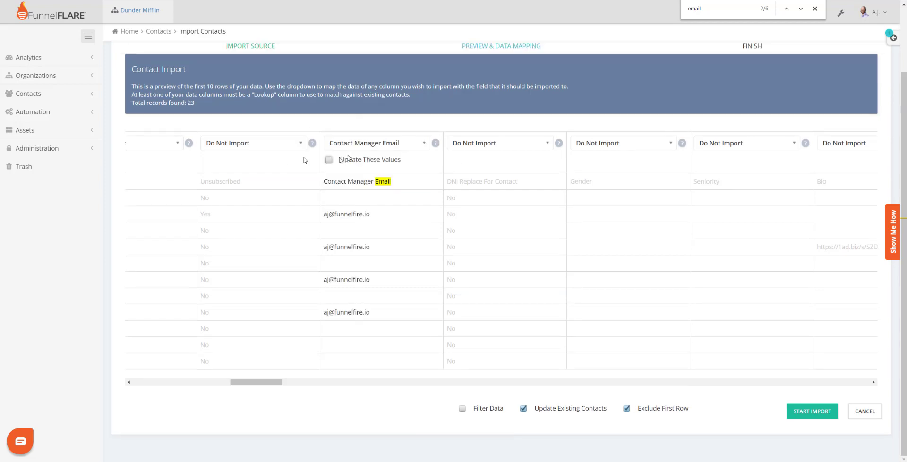
click(333, 161)
Step: Start a new custom field type for contacts in the account settings and view the available data types
drag(257, 384, 603, 398)
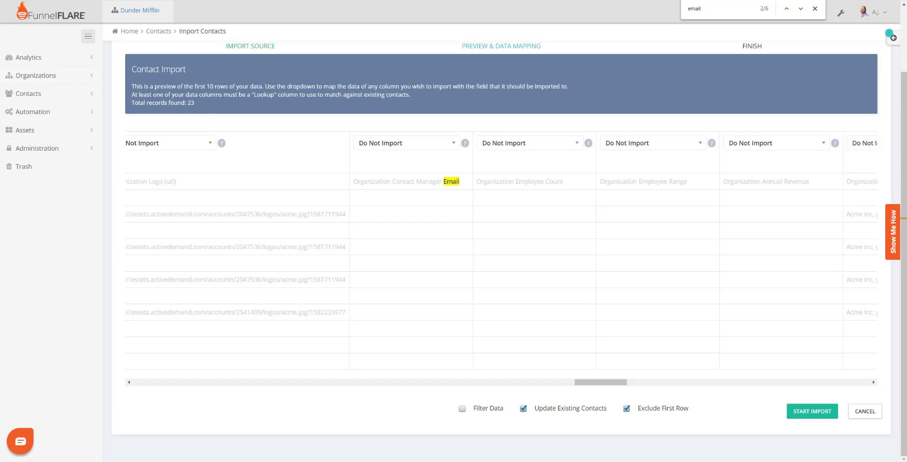
click(26, 148)
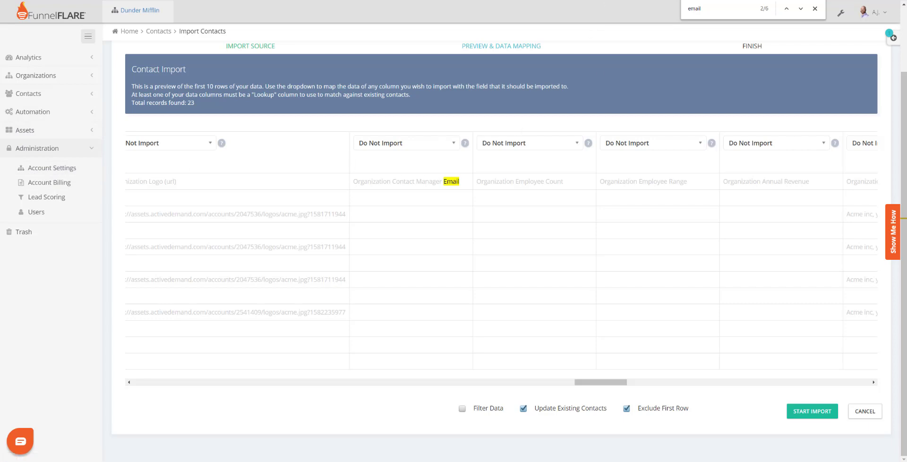
click(173, 0)
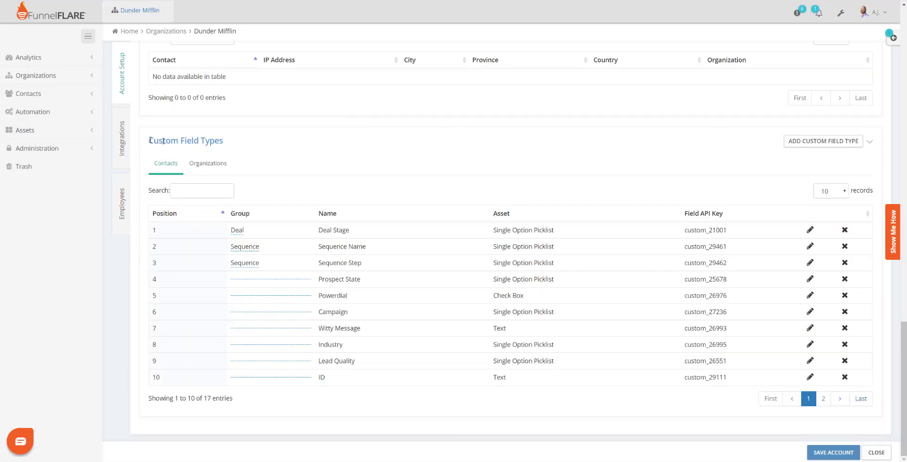
drag(149, 140, 237, 143)
click(791, 142)
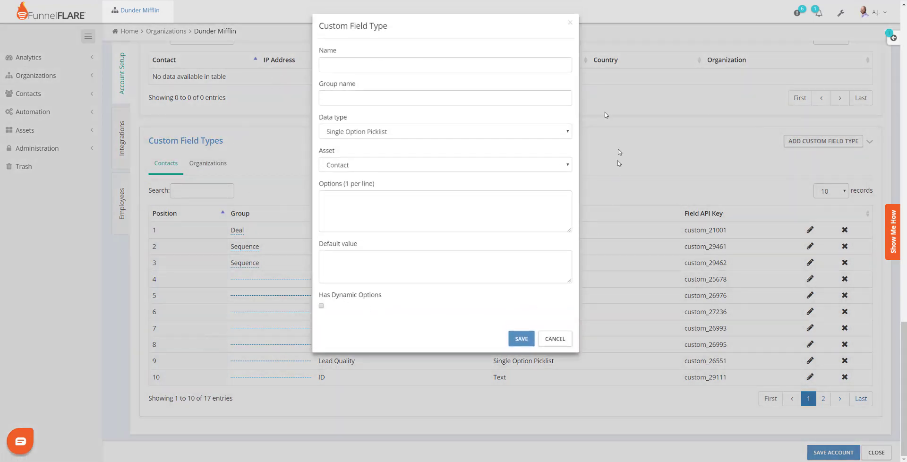
click(348, 133)
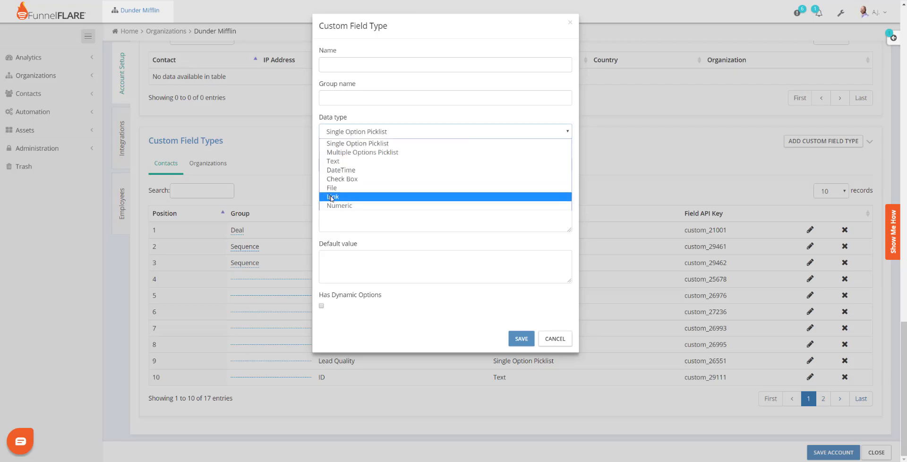
click(351, 132)
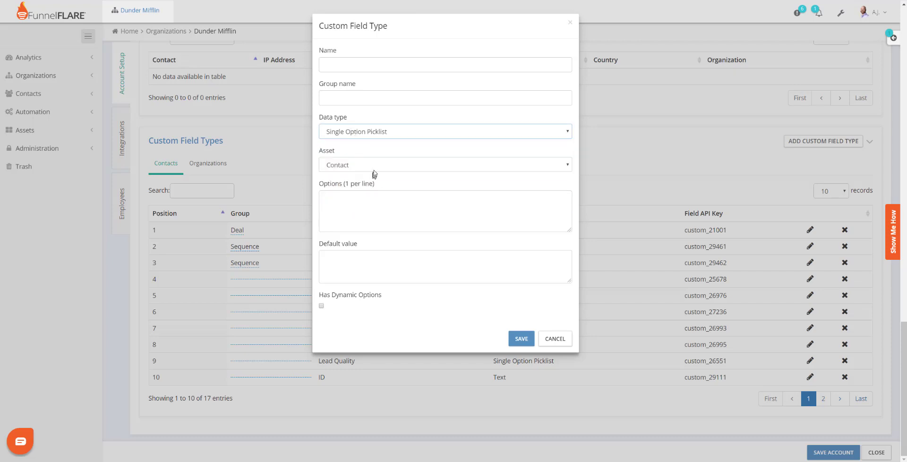
Step: Switch the new custom field's asset to Organization and back to Contact
click(373, 169)
click(364, 185)
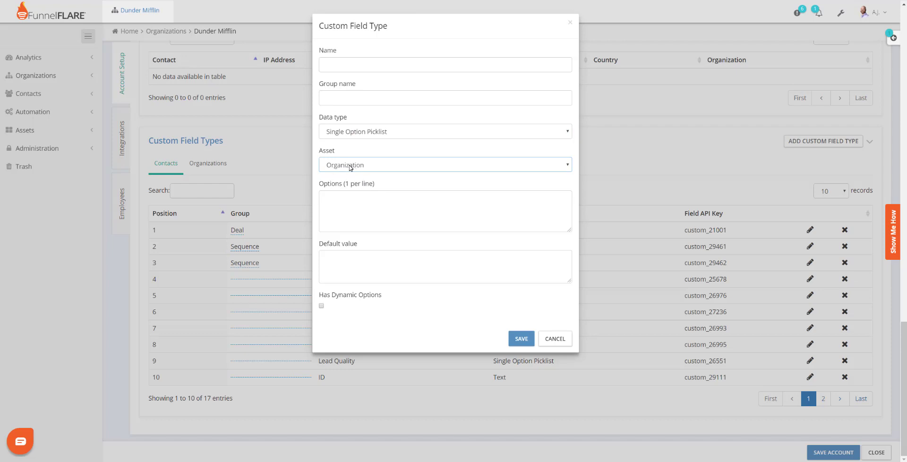
click(350, 167)
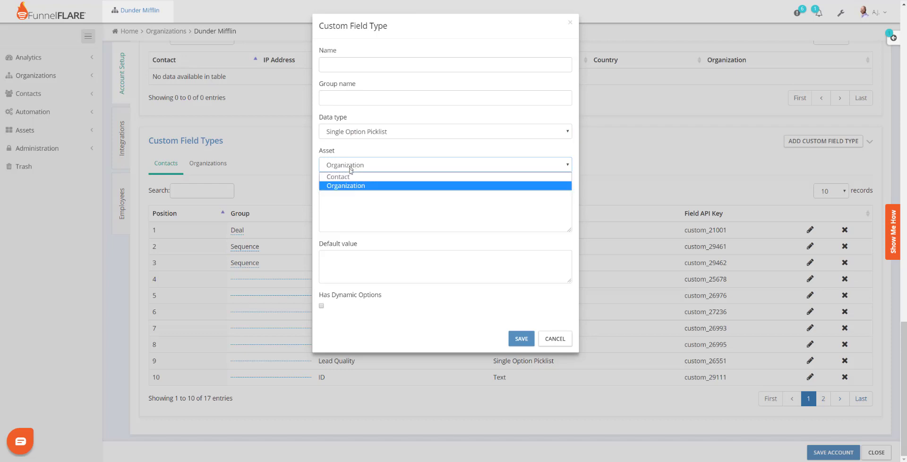
click(350, 174)
click(349, 171)
click(350, 185)
click(350, 167)
click(350, 176)
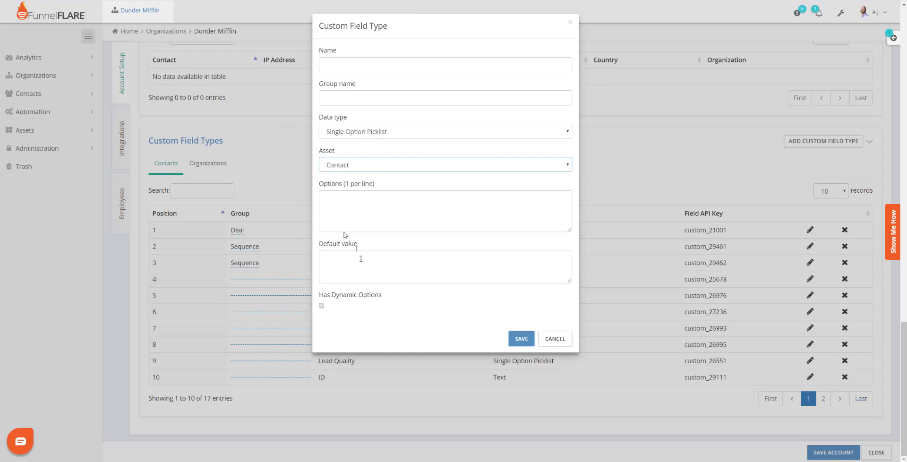
Step: Add the picklist option "new deal" to the custom field and turn on Has Dynamic Options
click(338, 199)
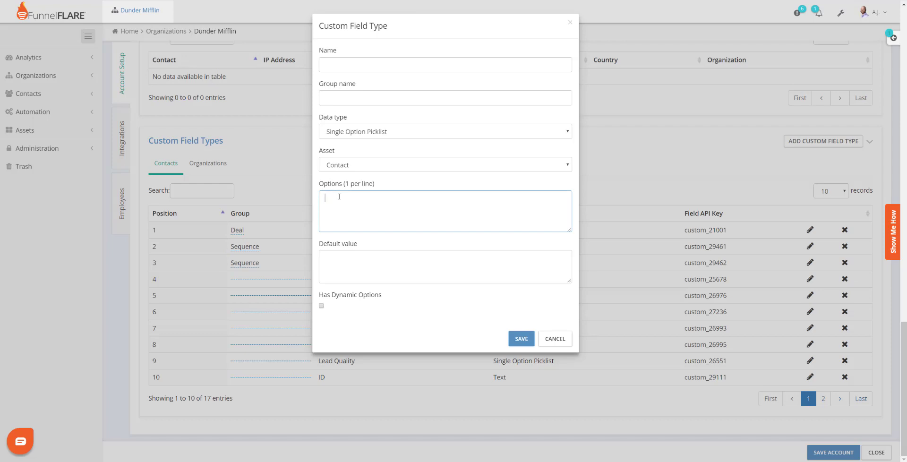
text(new deal)
click(321, 305)
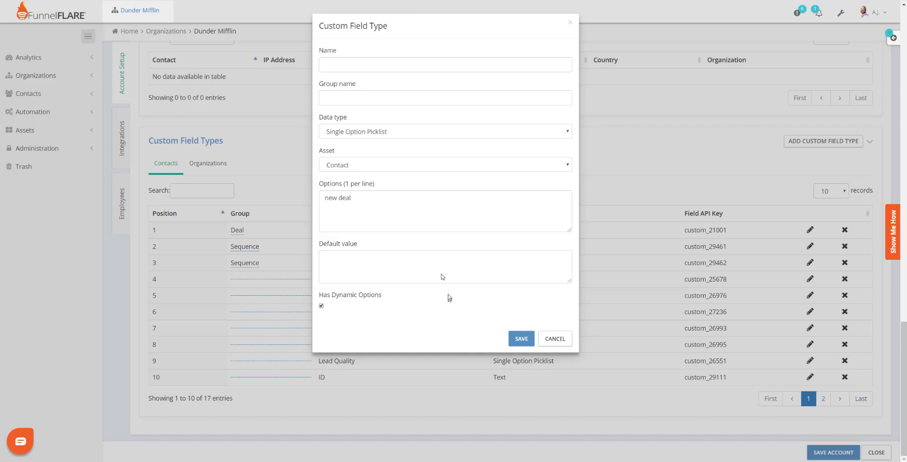
click(366, 204)
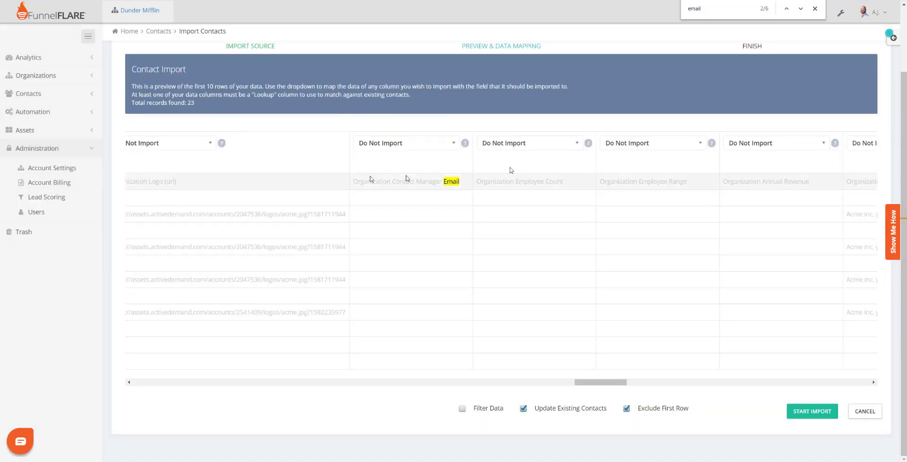
Step: Review the column mappings in the contact import preview and close the page search
drag(594, 387, 141, 355)
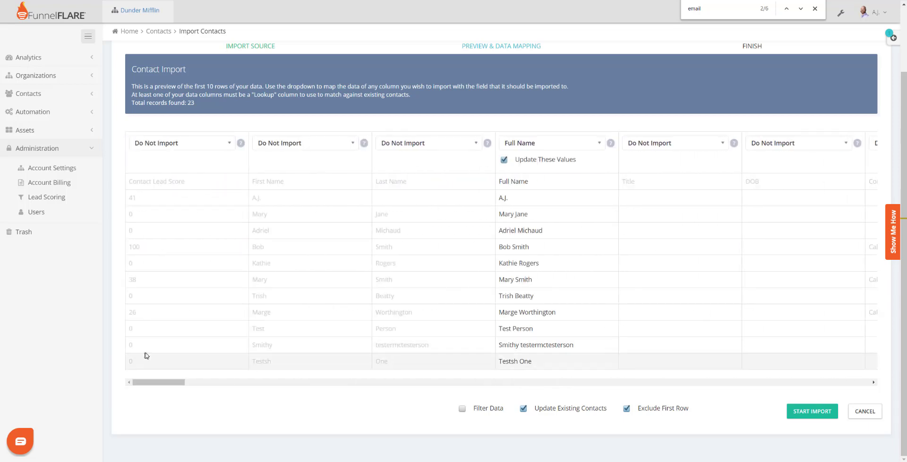
drag(176, 382, 203, 382)
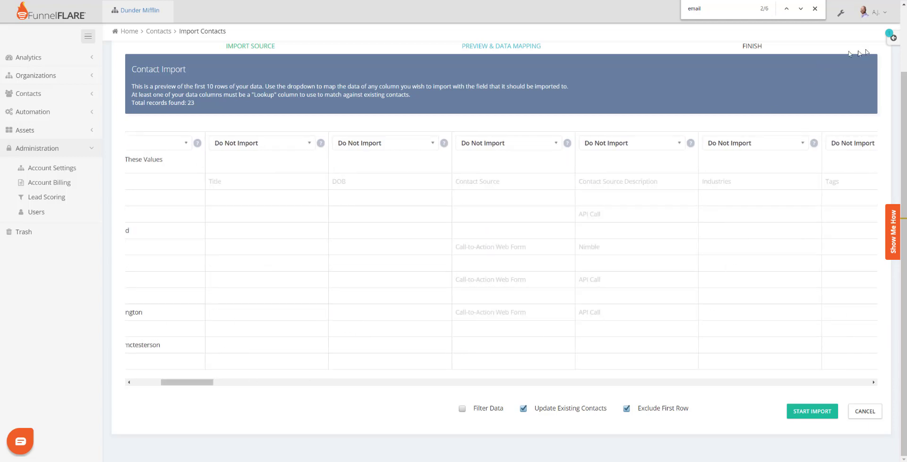
click(815, 9)
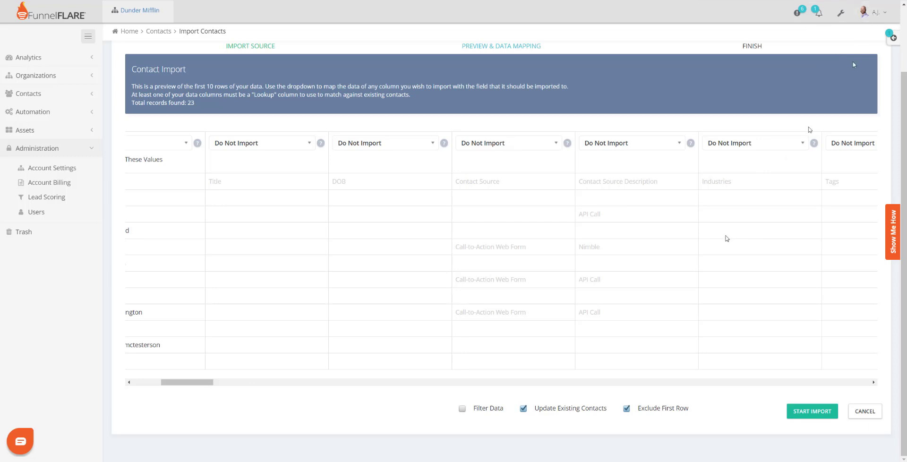